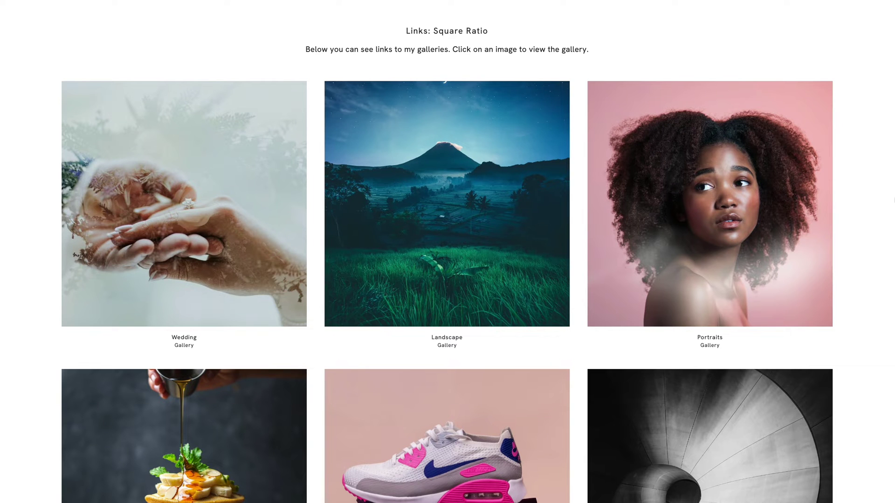
Open the Portrait gallery from the Square Ratio links page in the editor
click(723, 229)
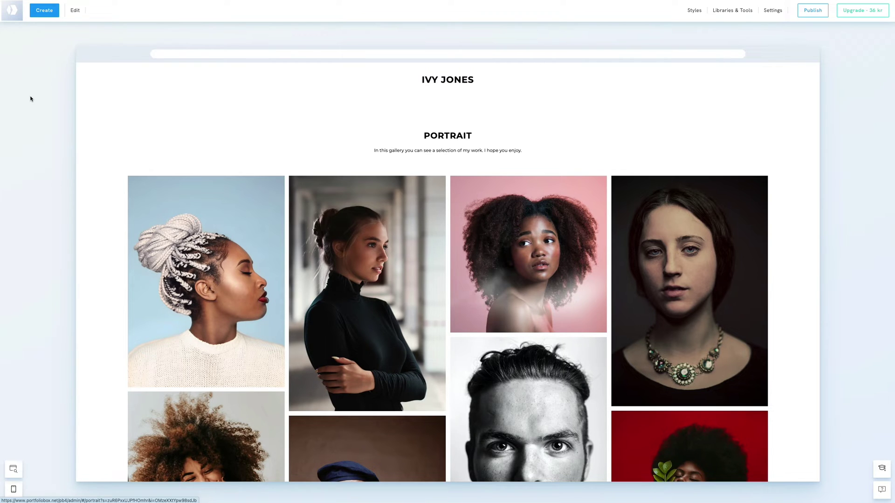
Start a new Photography page with the Horizontal template, titled 'Documentary'
click(37, 15)
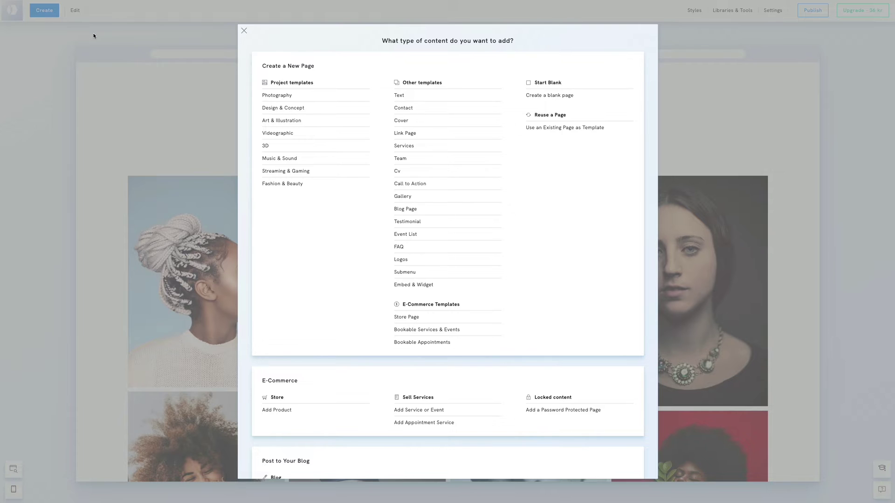
click(282, 97)
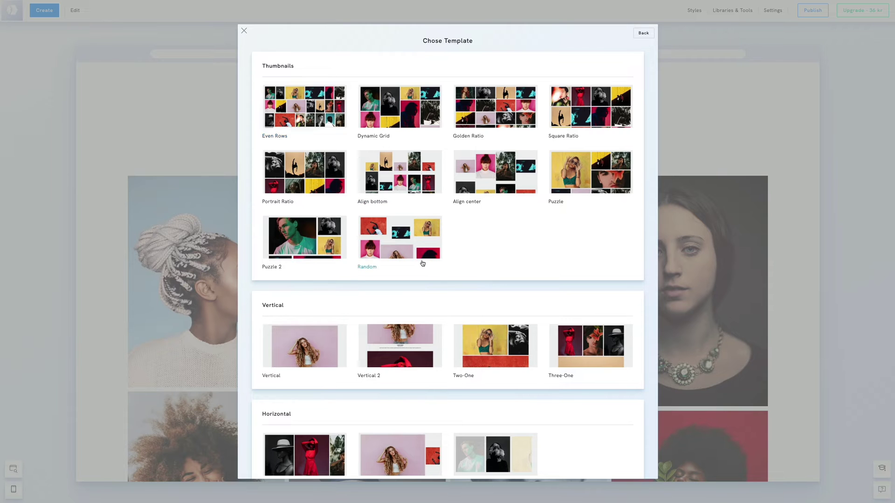
scroll(422, 263, down, 3)
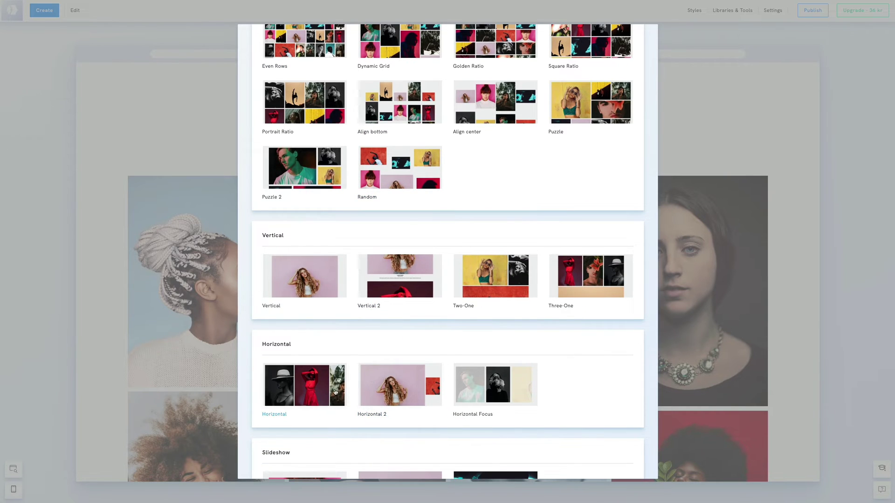
click(334, 390)
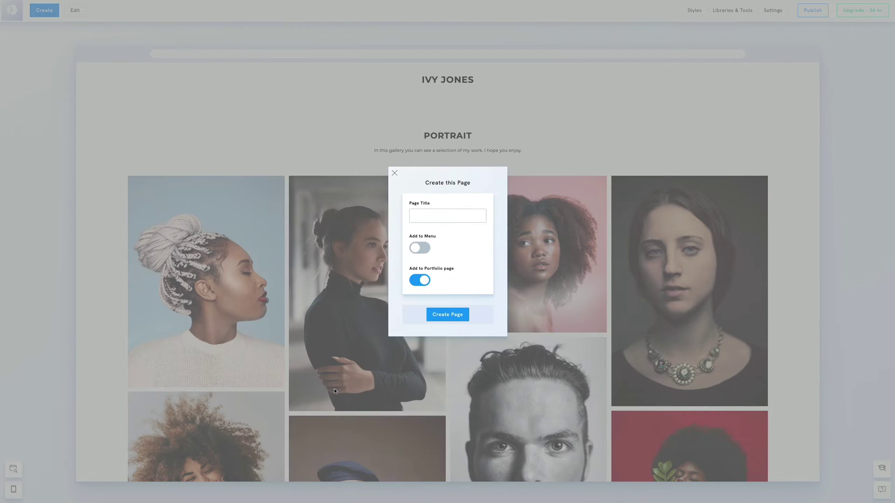
click(427, 218)
text(Documentary)
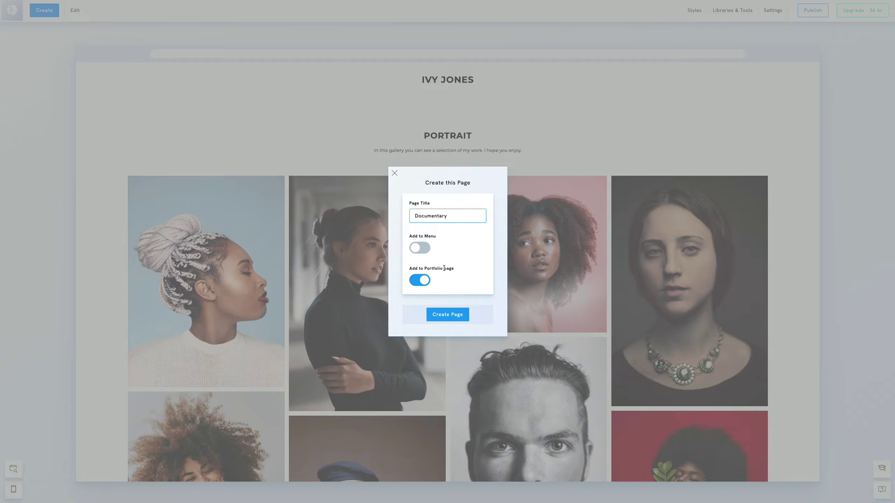
Create the page and upload all twelve files from the Documentary > Asia folder
click(452, 316)
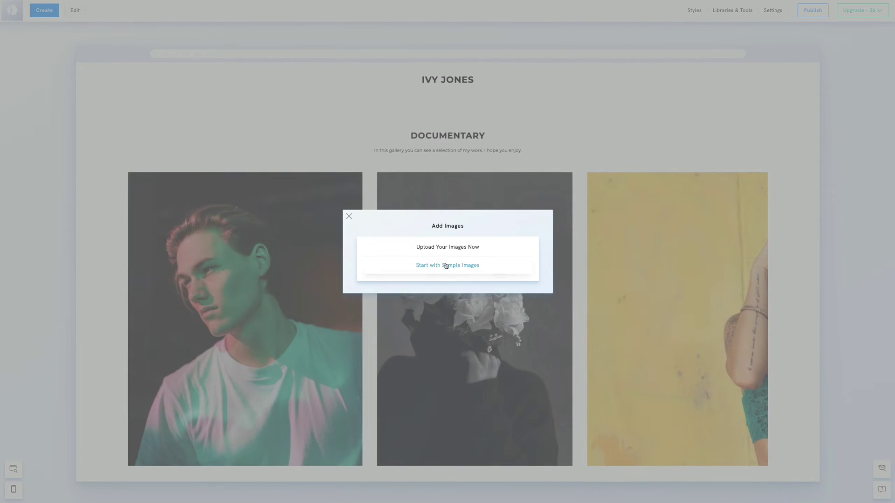
click(446, 248)
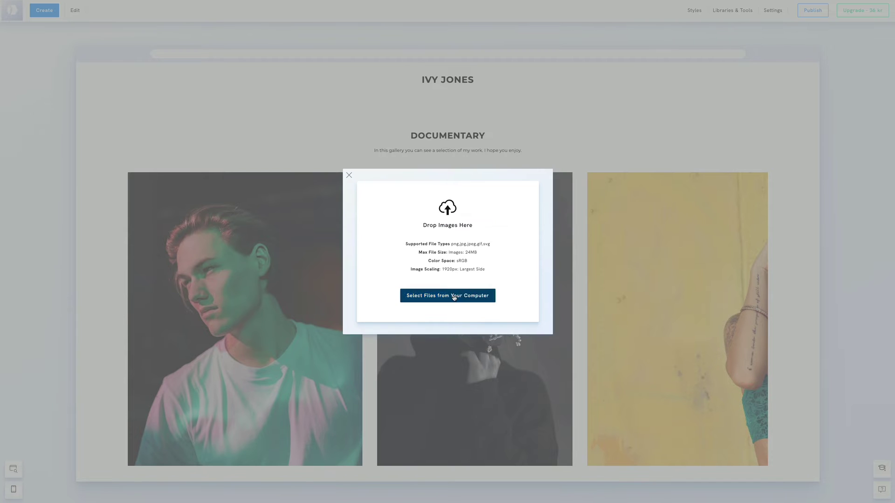
click(454, 298)
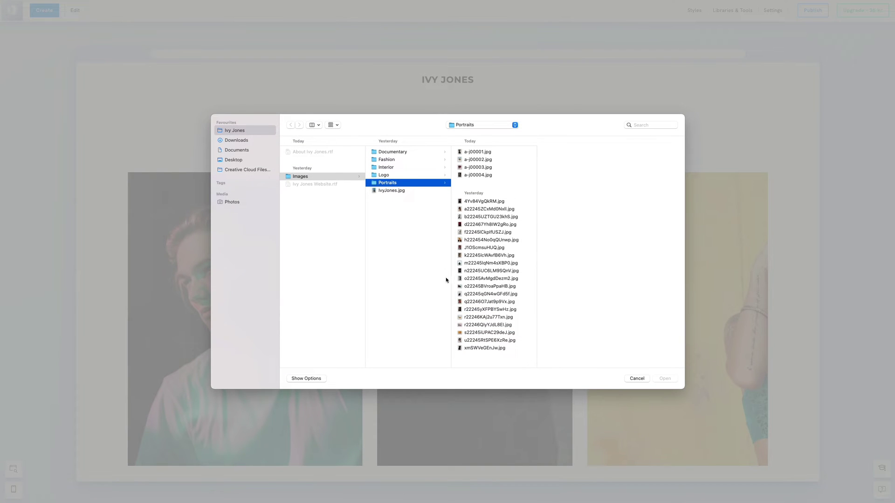
click(403, 154)
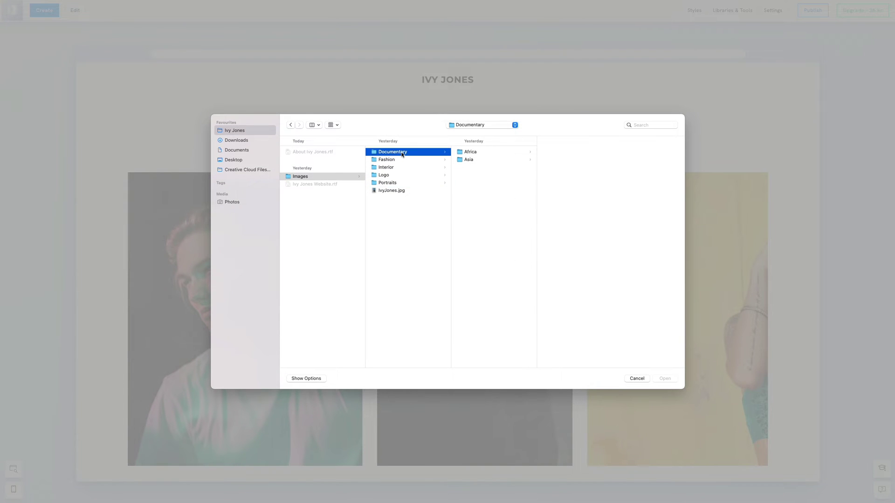
click(473, 159)
drag(569, 237, 563, 151)
click(665, 378)
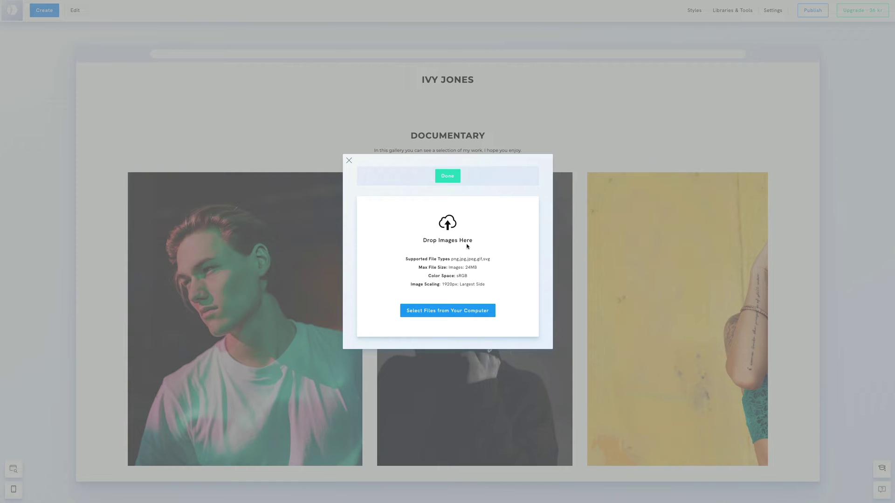
Finish the Asia upload and accept creating a Portfolio page for projects
click(442, 177)
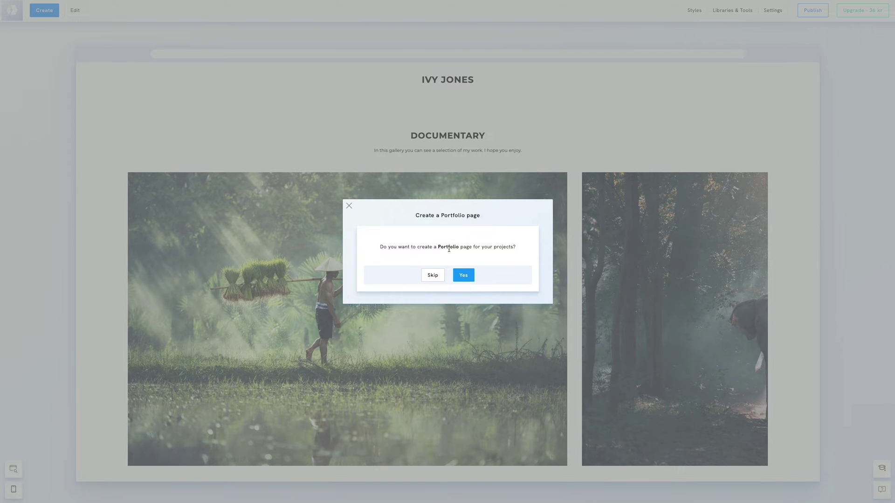
click(464, 275)
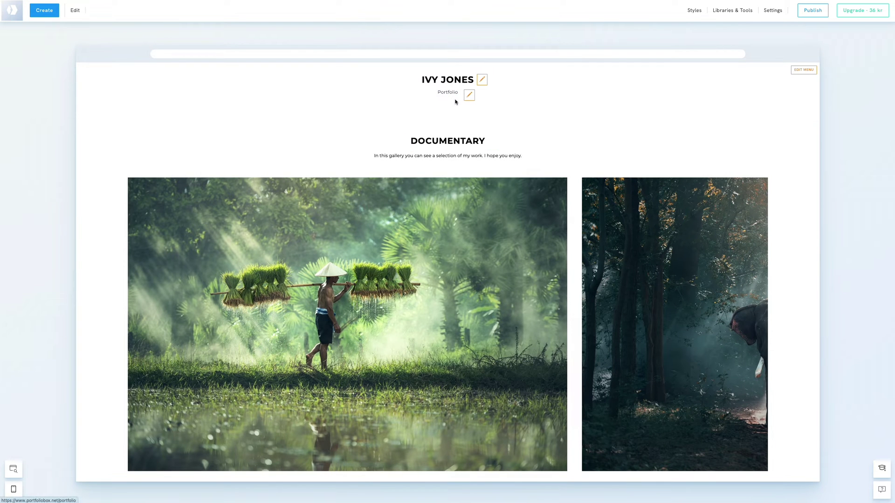
mouse_move(481, 230)
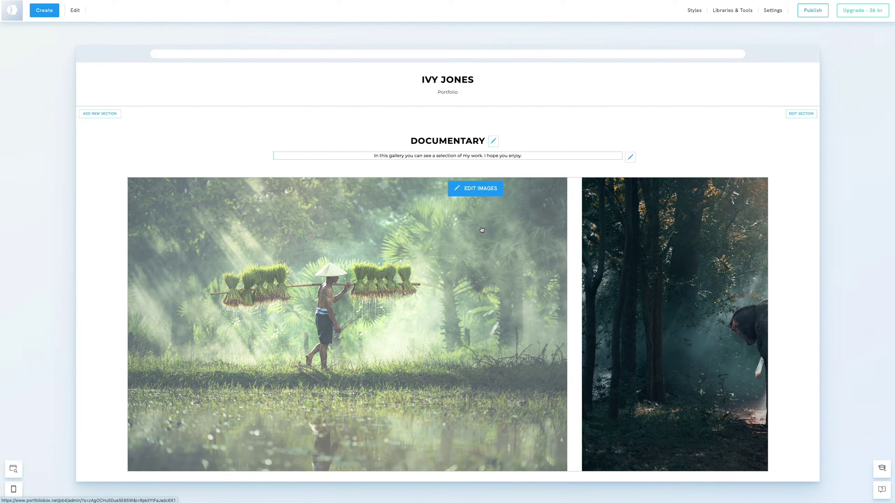
Change the DOCUMENTARY heading to 'Asia' and delete the description text below it
click(493, 141)
click(533, 168)
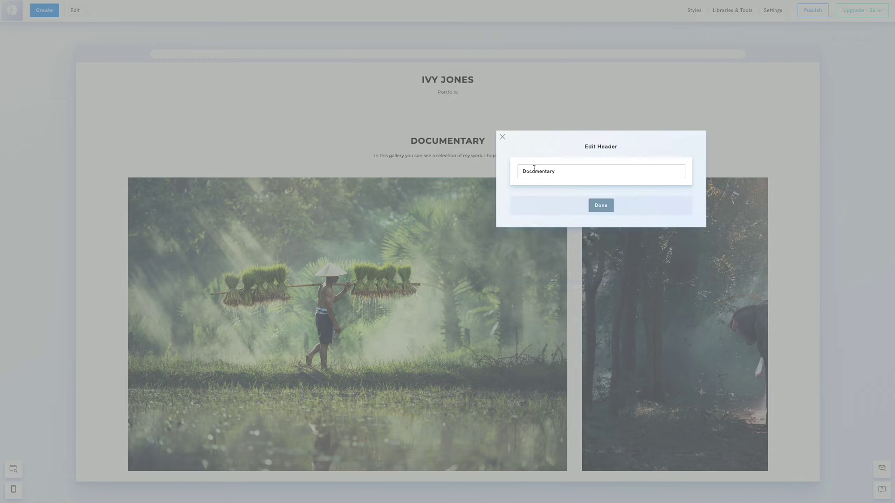
text(Asia)
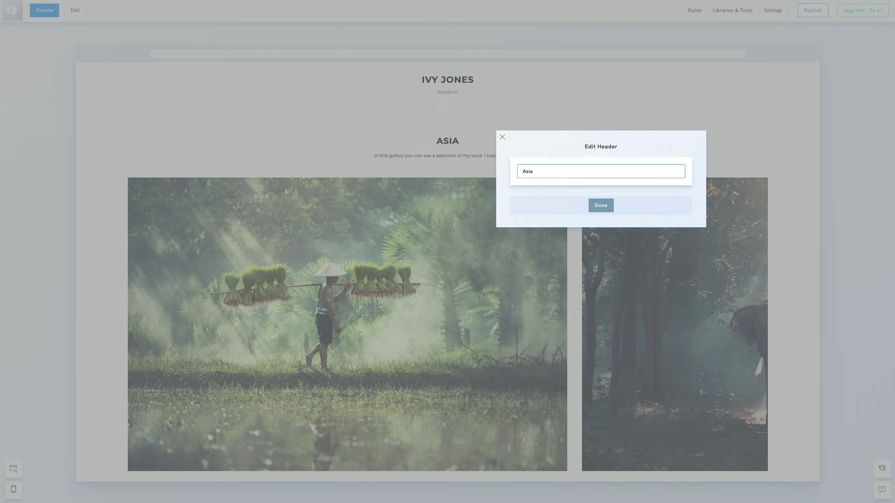
click(603, 205)
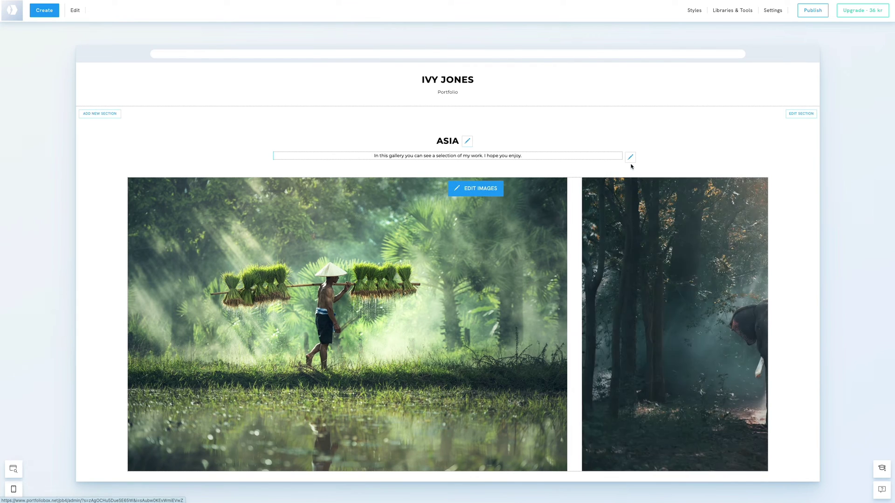
click(631, 158)
click(658, 221)
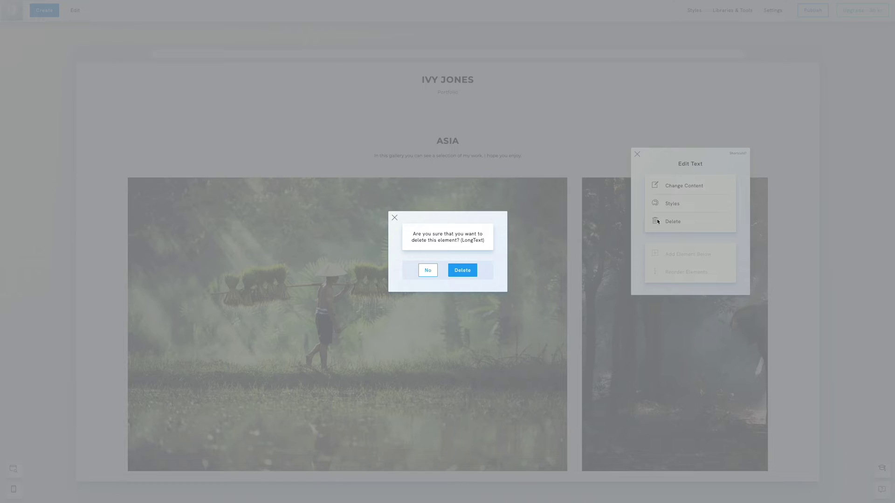
Confirm the description deletion and add a new Horizontal photography gallery section
click(463, 270)
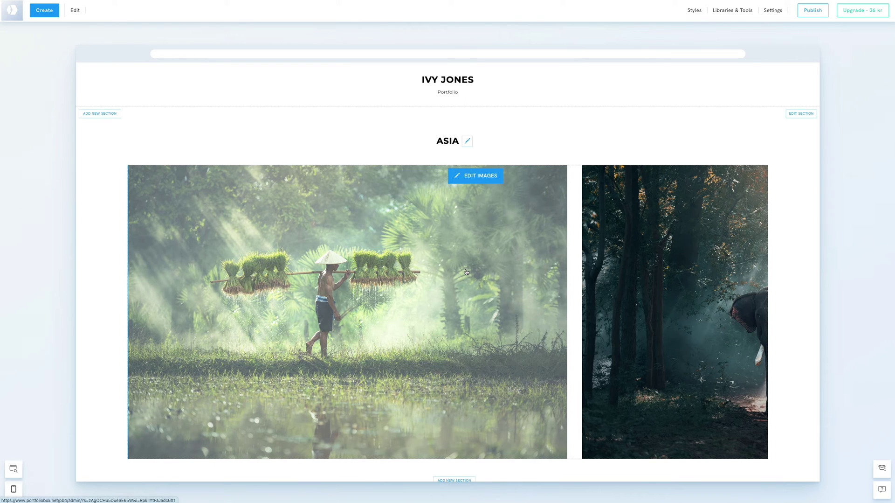
click(462, 463)
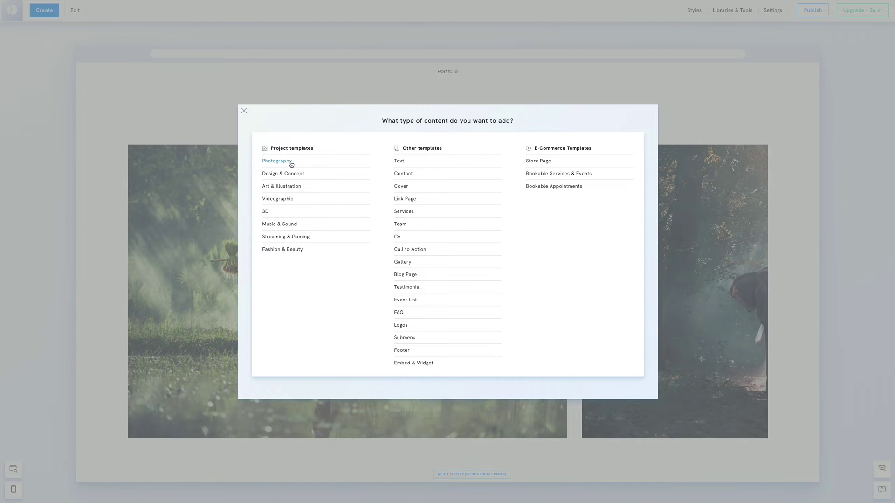
click(290, 162)
scroll(420, 337, down, 2)
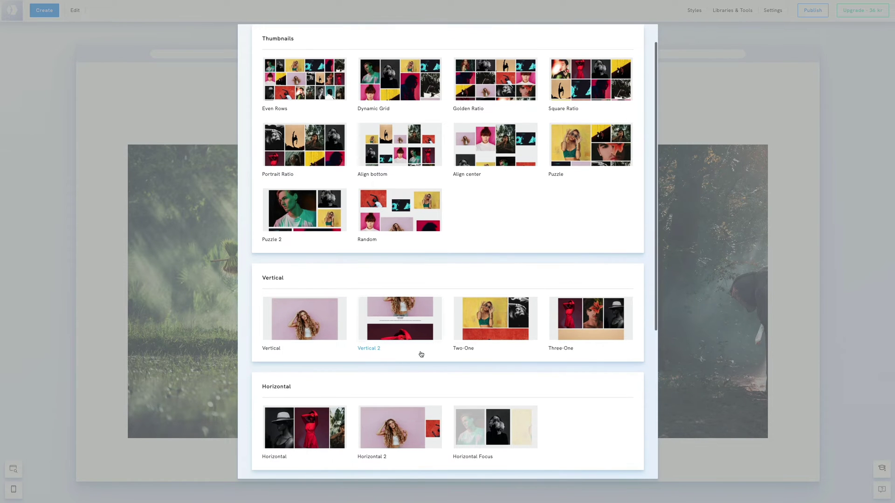
click(336, 428)
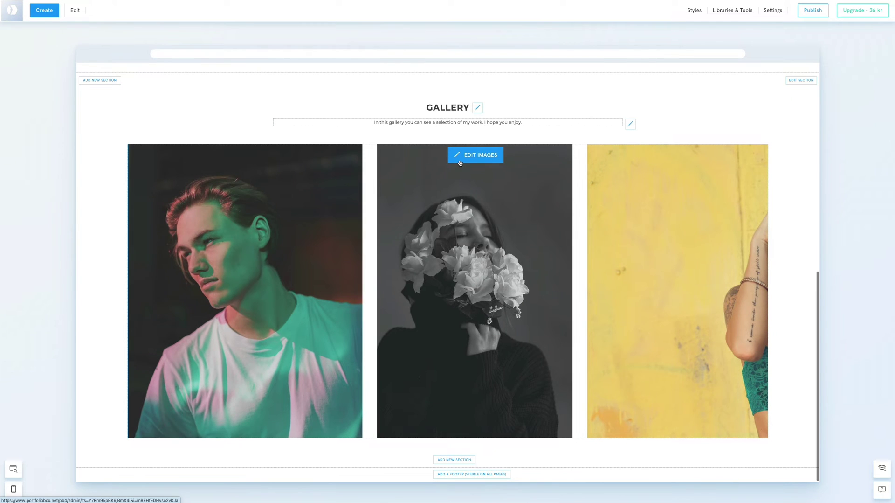
Replace the section's sample images with the 16 Africa photos, then view the upgrade plans
click(460, 162)
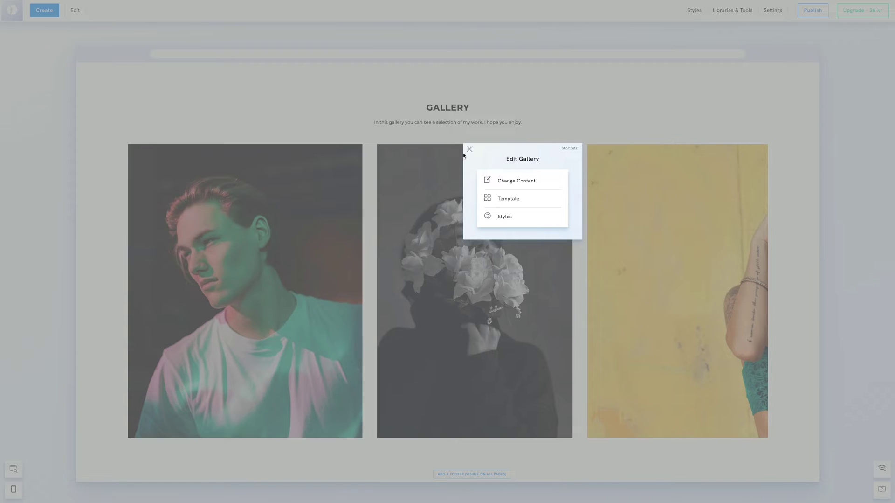
click(490, 180)
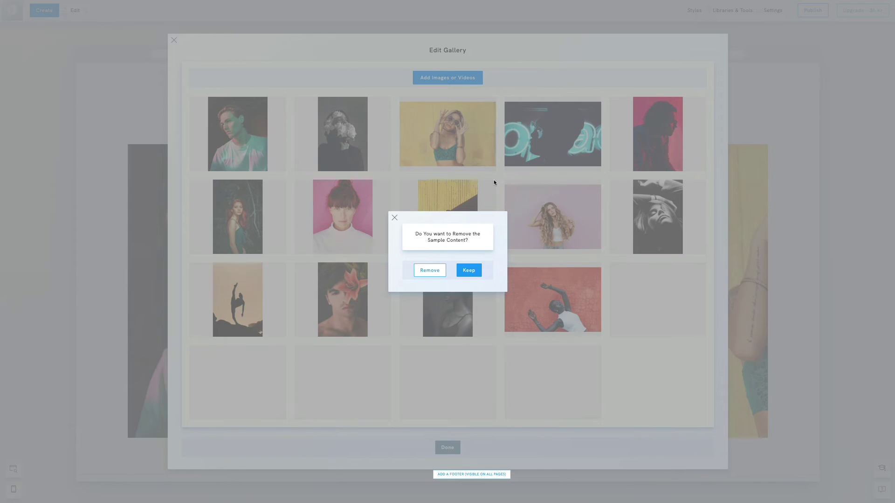
click(430, 270)
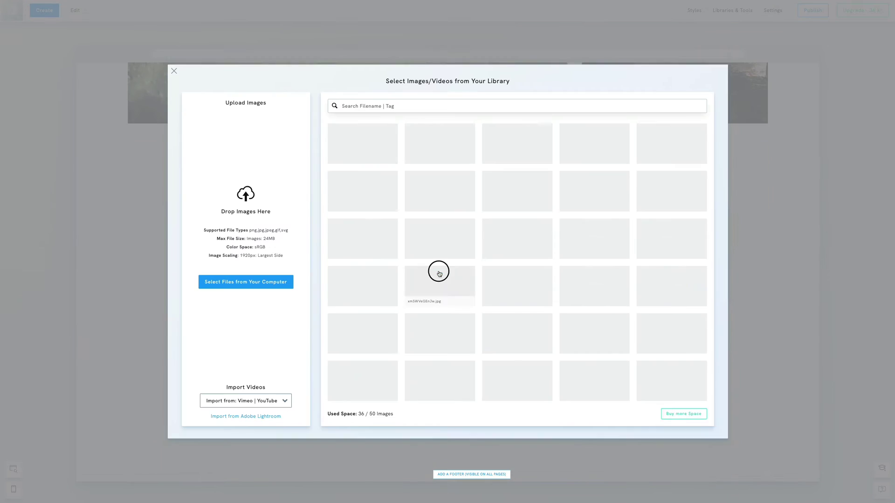
click(251, 283)
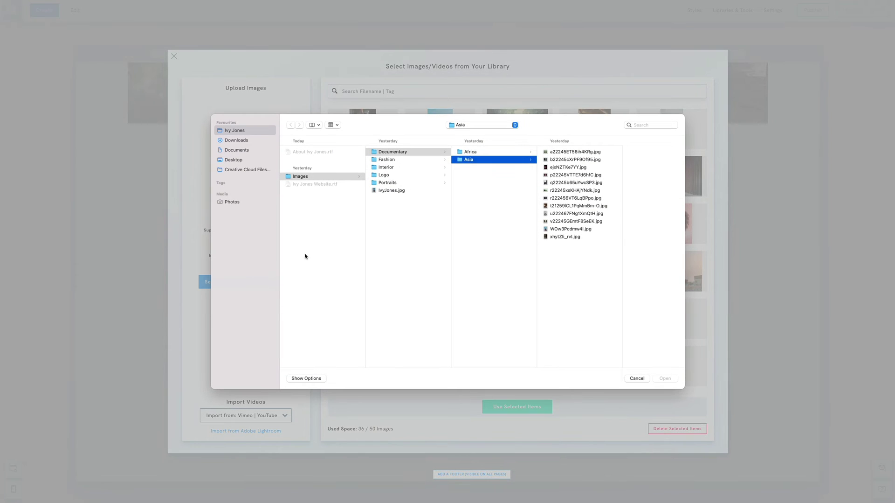
click(470, 152)
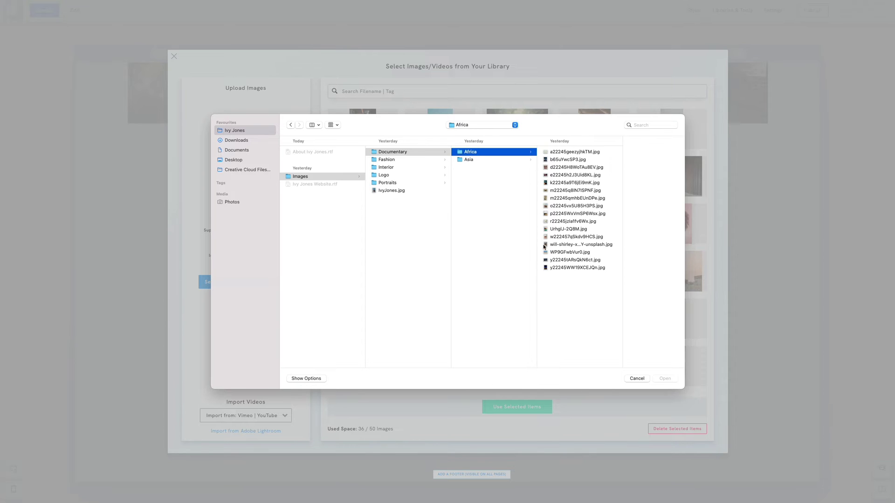
click(562, 260)
drag(563, 259, 555, 150)
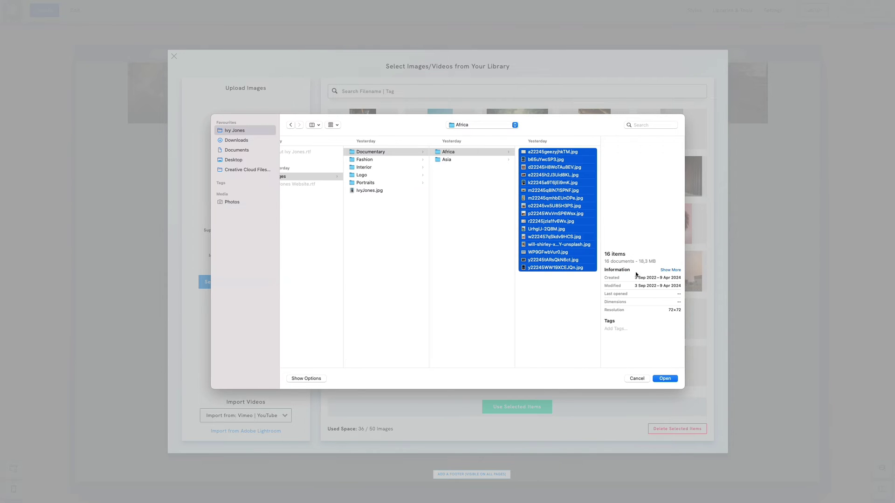
click(668, 378)
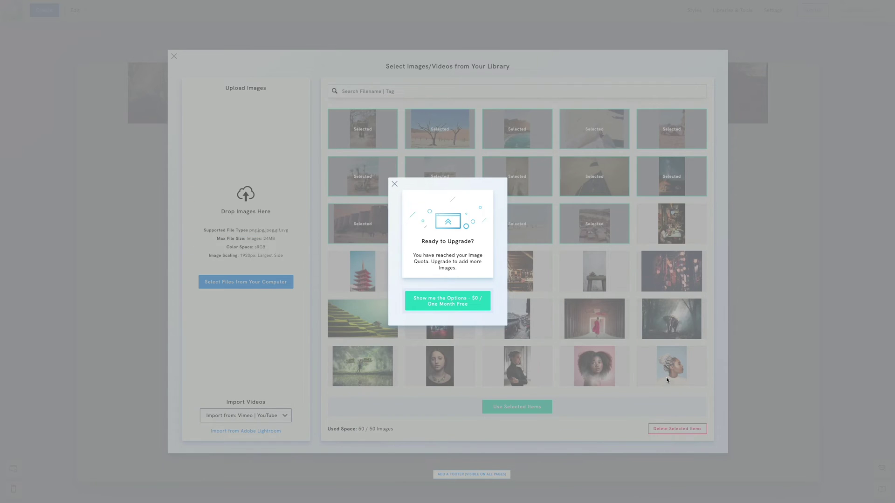
click(472, 301)
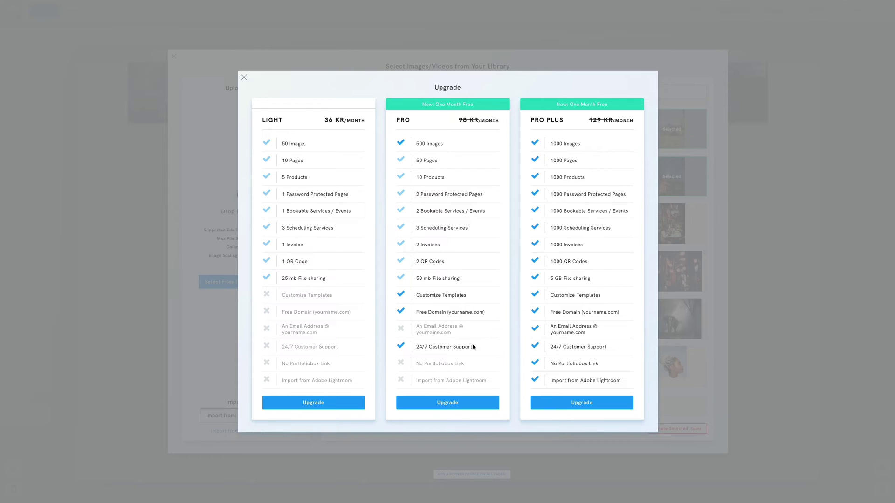
Purchase the yearly Pro plan, entering the buyer's name and Sweden as the country
click(462, 403)
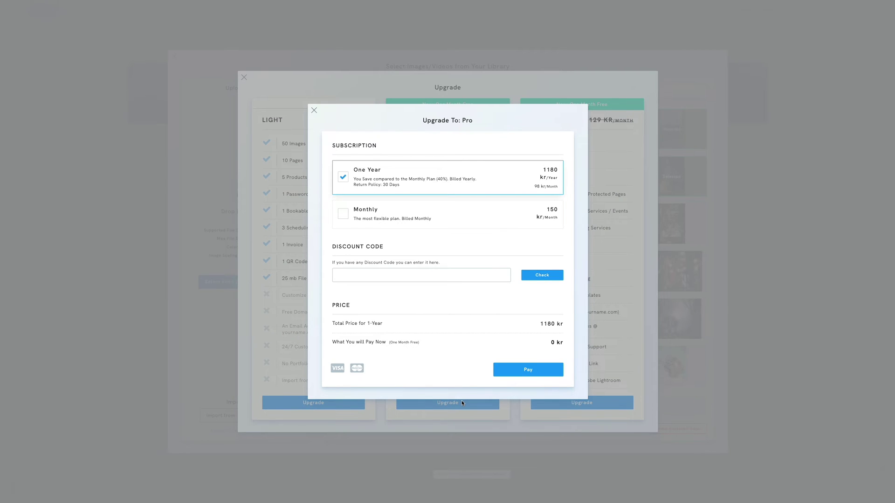
click(517, 368)
text(IvySmith)
click(334, 145)
key(s)
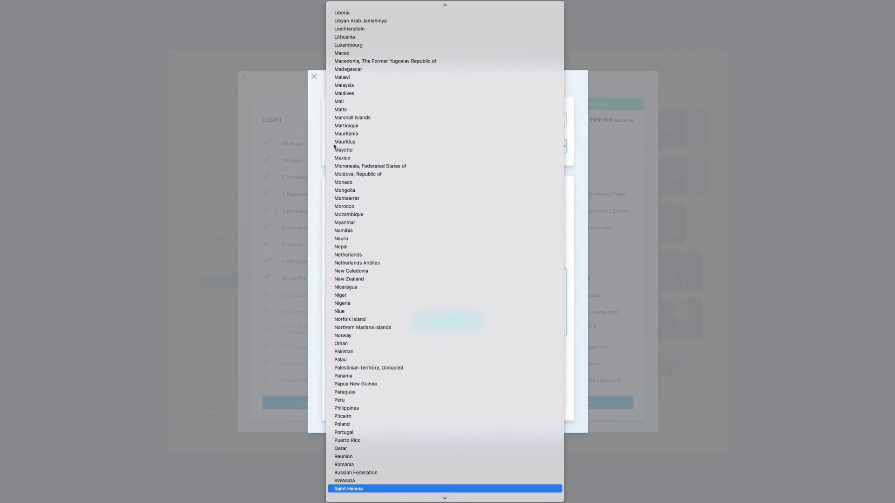
key(w)
key(e)
key(Return)
click(437, 275)
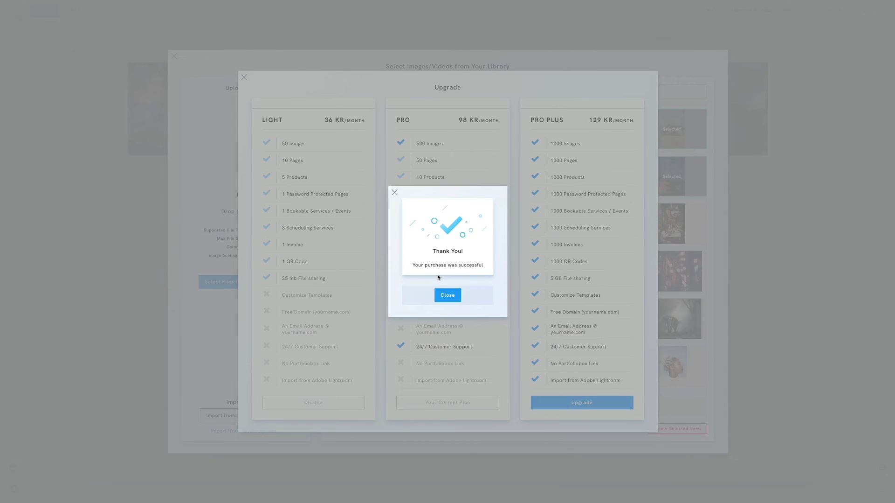
Dismiss the purchase confirmation, add the selected library images, and scroll back to the top
click(446, 295)
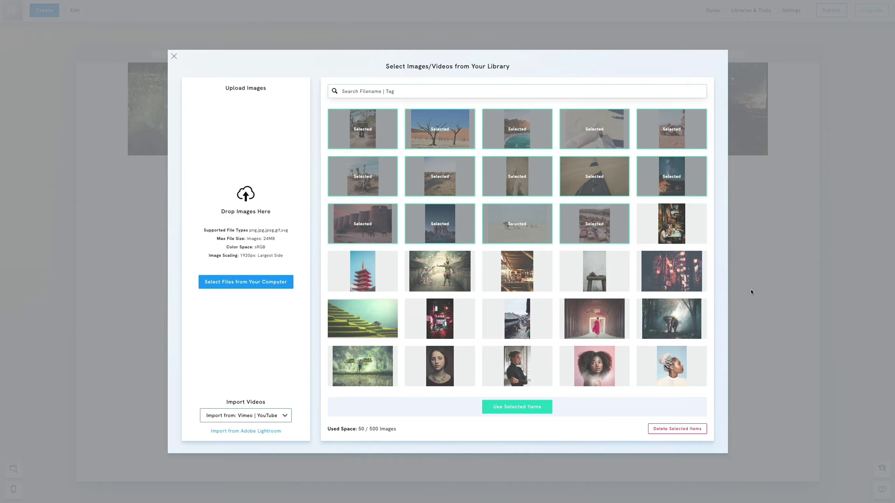
click(512, 407)
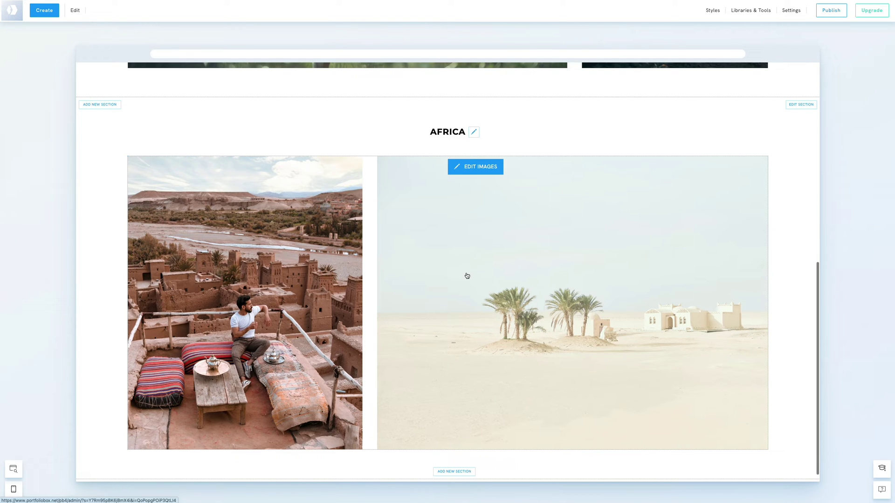
scroll(468, 275, up, 3)
scroll(467, 274, up, 5)
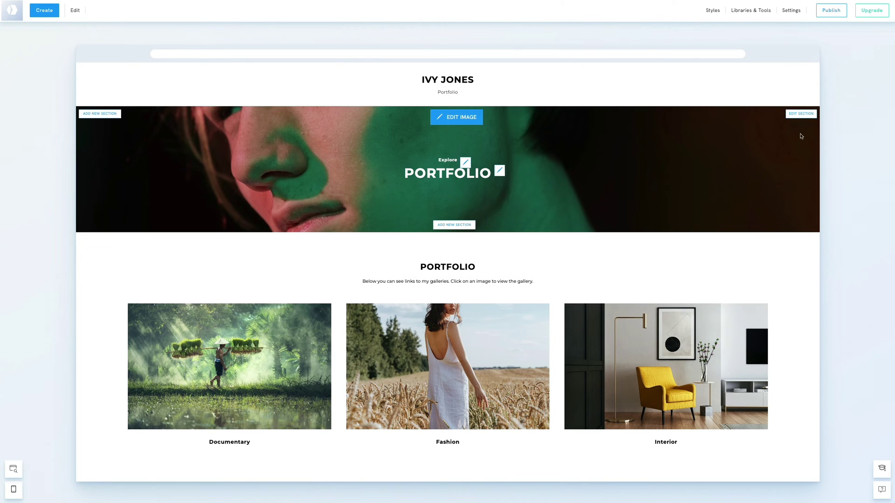
Delete the Explore PORTFOLIO hero banner section from the Portfolio page
click(801, 115)
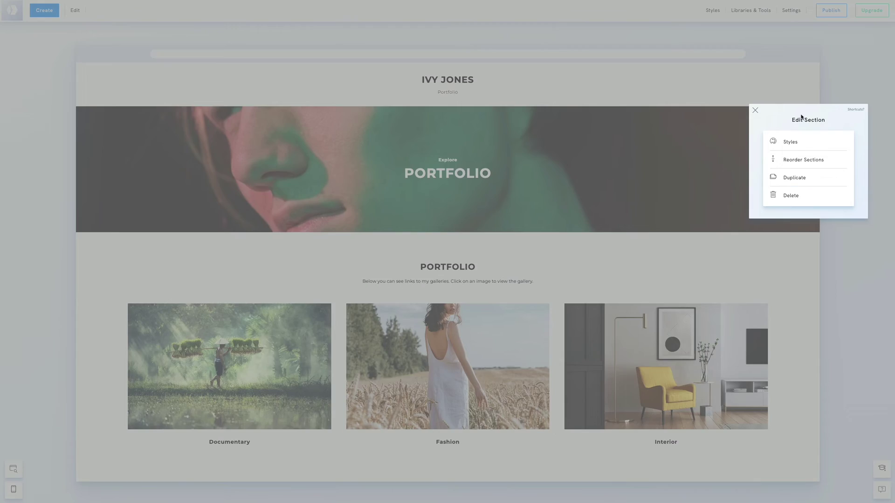
click(794, 195)
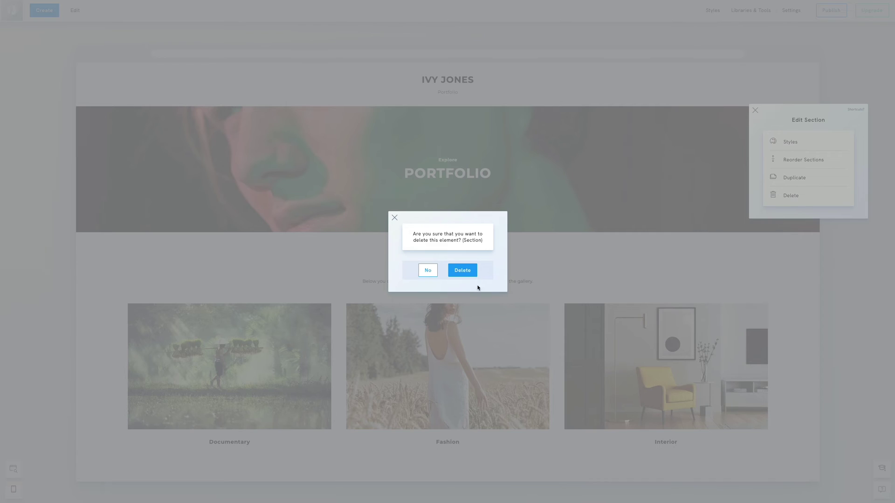
click(459, 272)
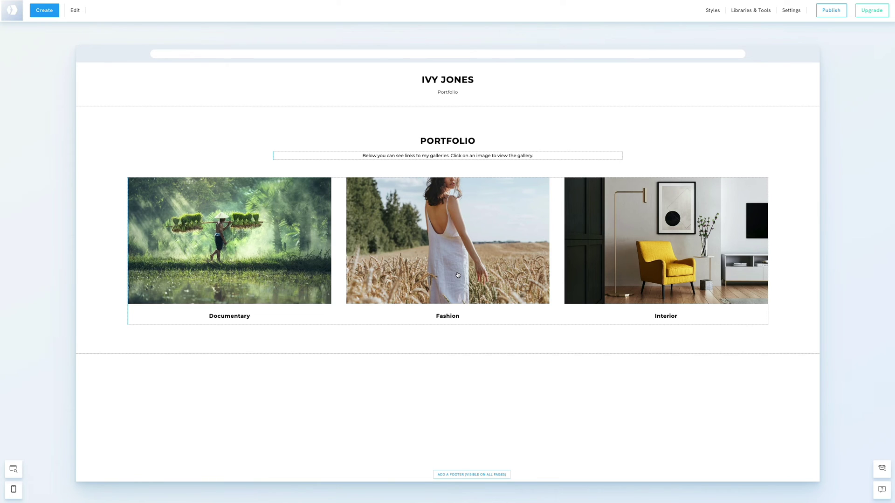
mouse_move(454, 204)
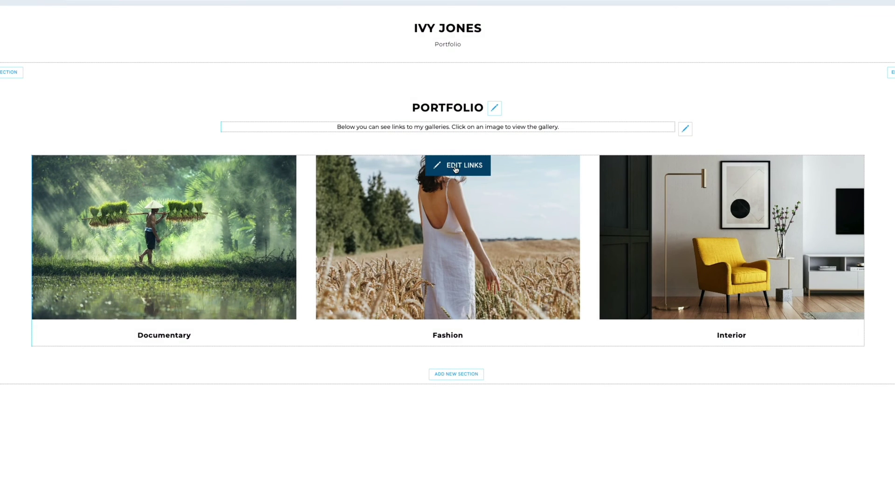
Add a new gallery link pointing to the Portrait page
click(456, 167)
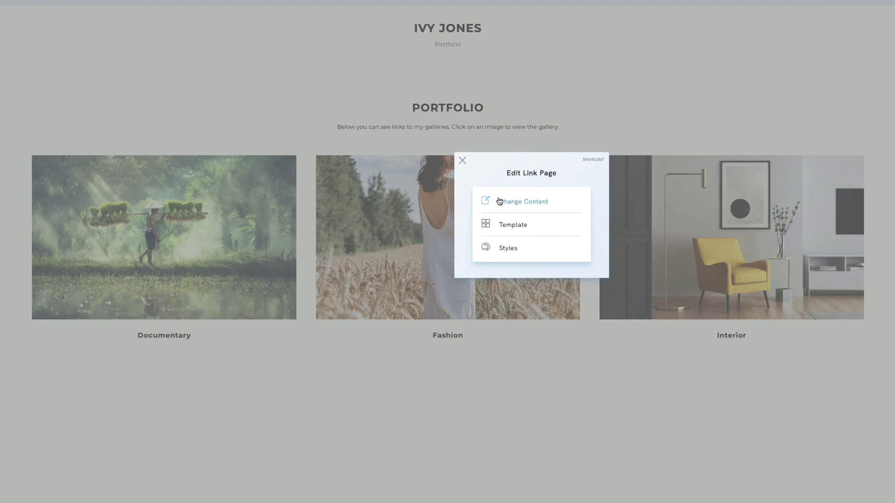
click(499, 201)
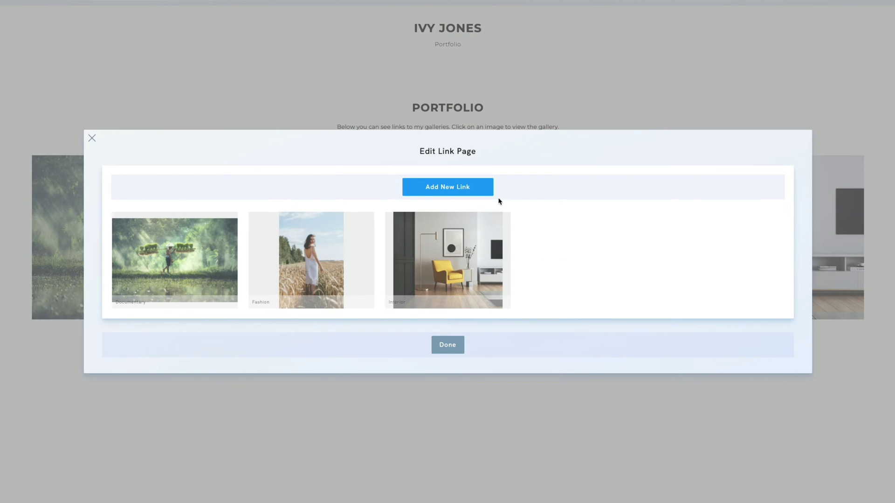
click(467, 189)
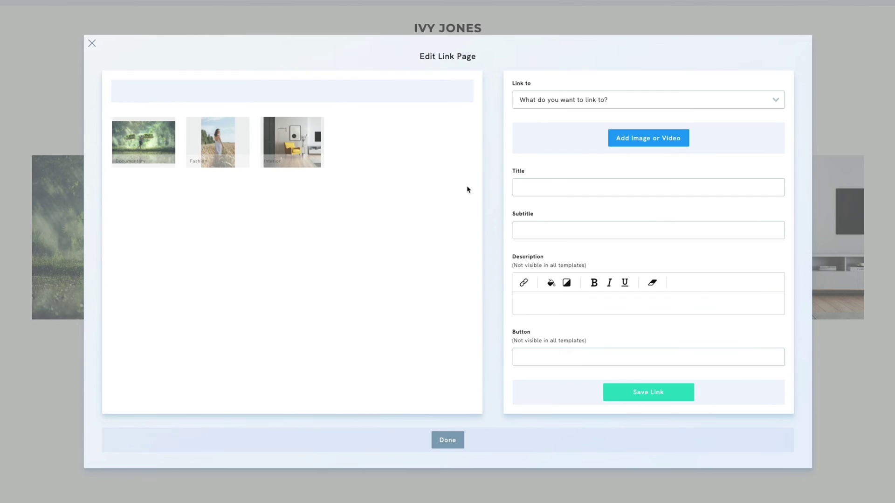
click(578, 101)
mouse_move(408, 256)
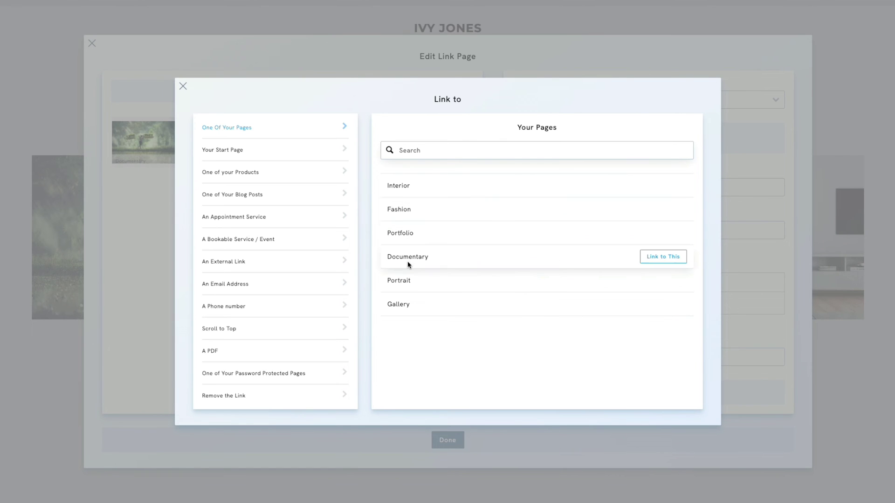
click(671, 280)
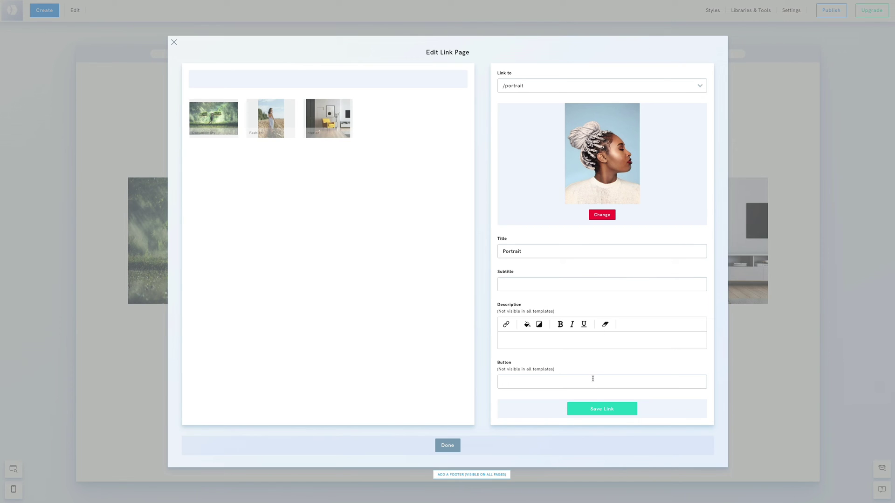
click(595, 409)
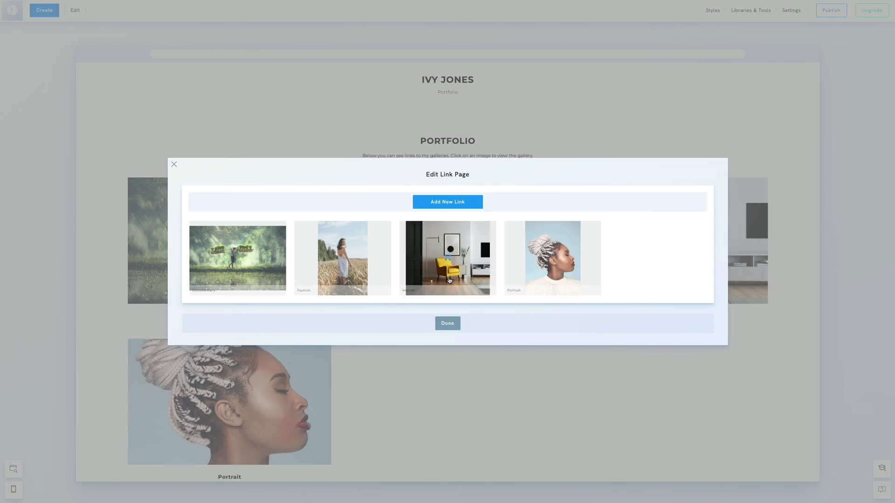
Replace the Fashion link's image with the purple dress photo
click(361, 264)
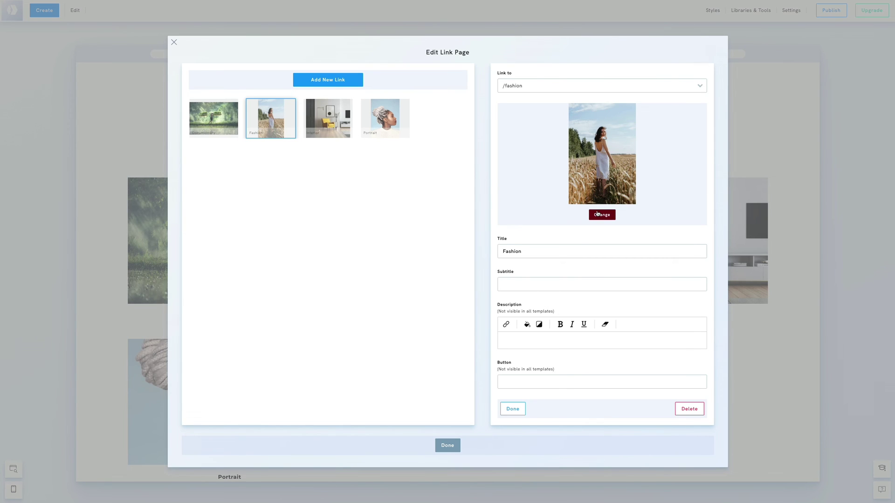
click(598, 214)
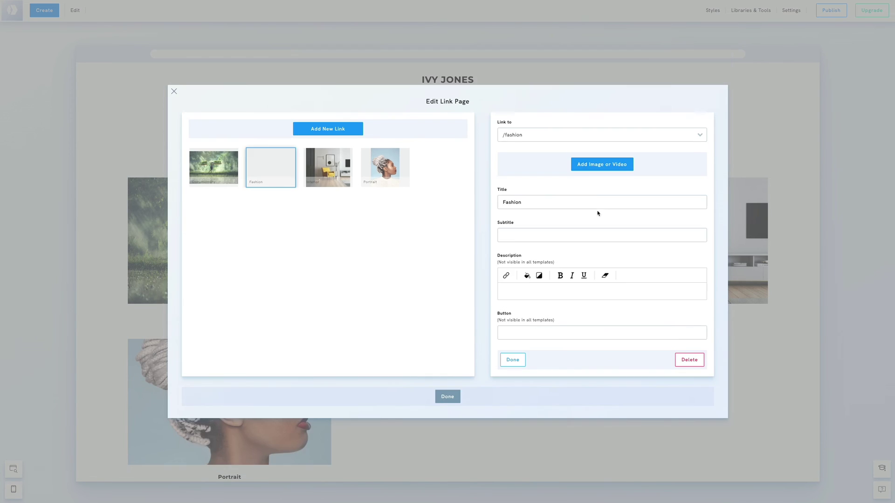
click(594, 167)
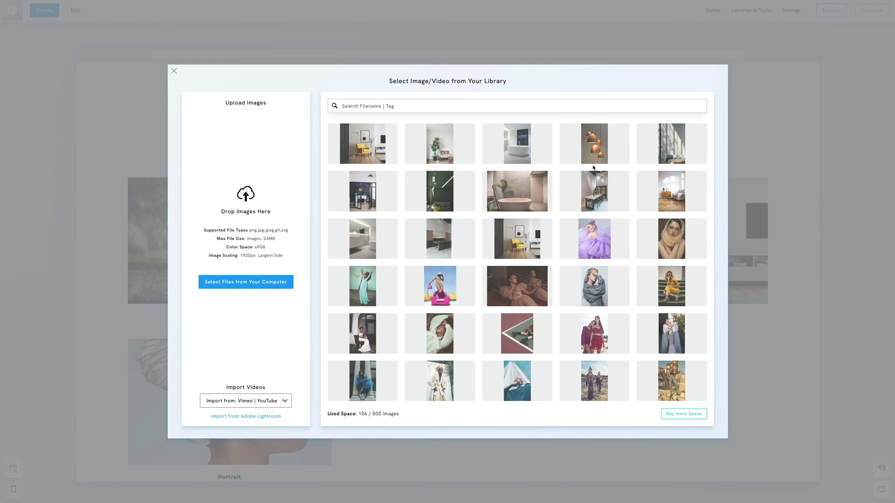
click(600, 246)
click(520, 405)
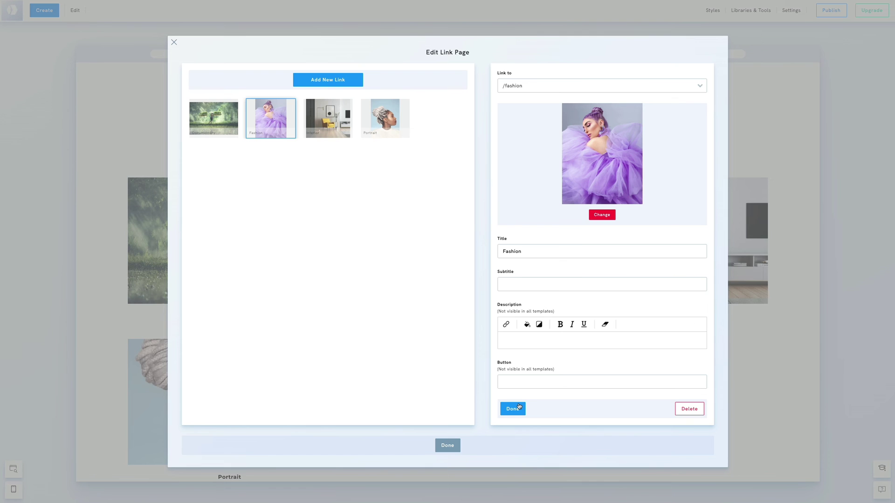
click(448, 445)
mouse_move(448, 240)
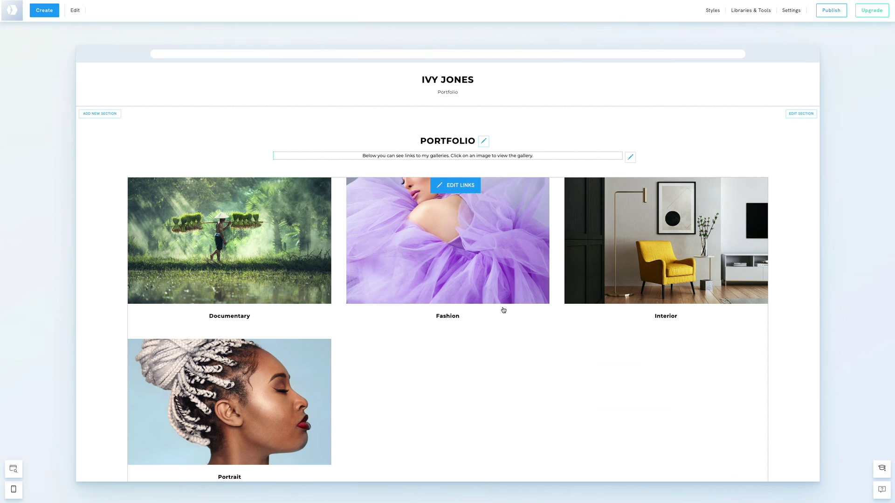
Switch the gallery link template to Square Ratio tiles
click(457, 186)
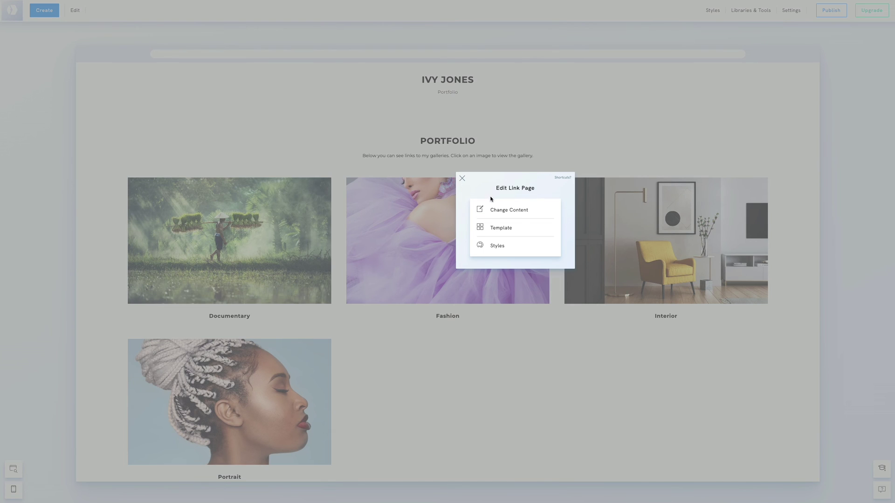
click(495, 228)
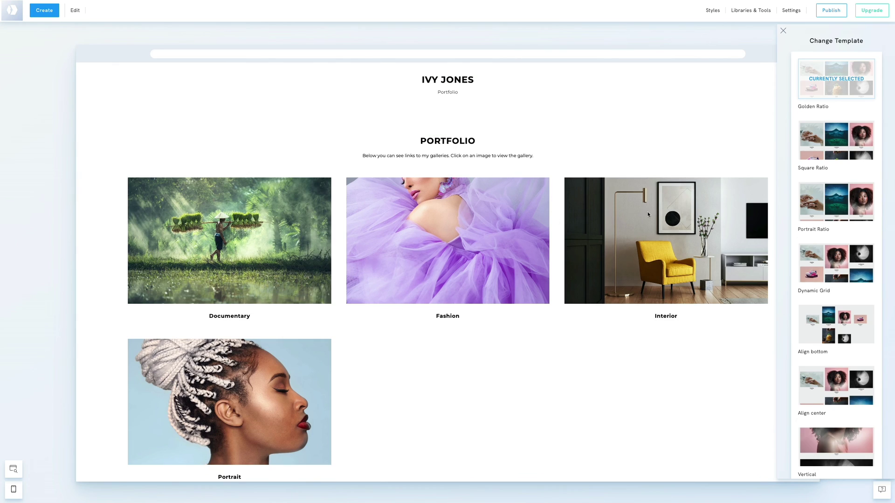
click(857, 154)
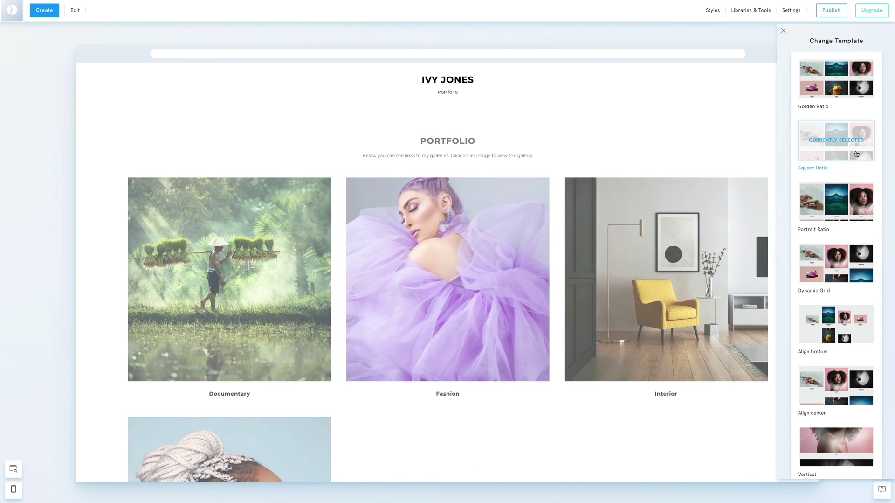
click(552, 222)
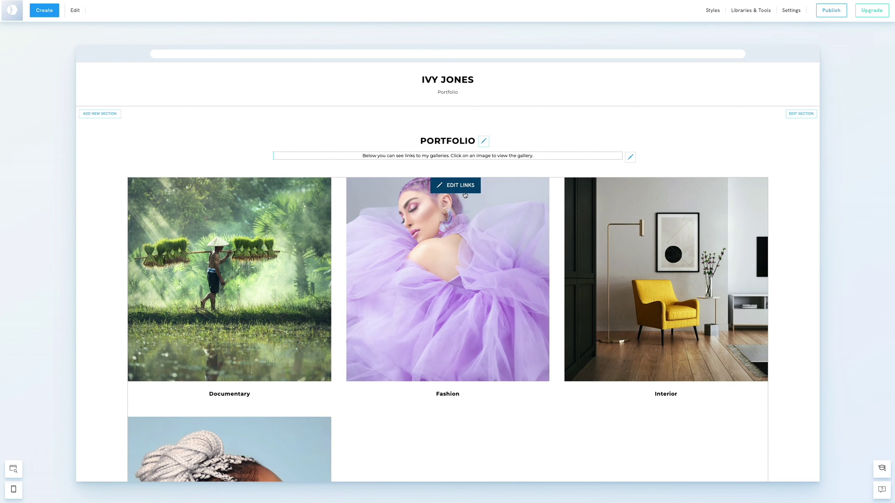
Set the link Item Size to 3 so all four tiles fit in one row
click(464, 194)
click(498, 252)
click(778, 94)
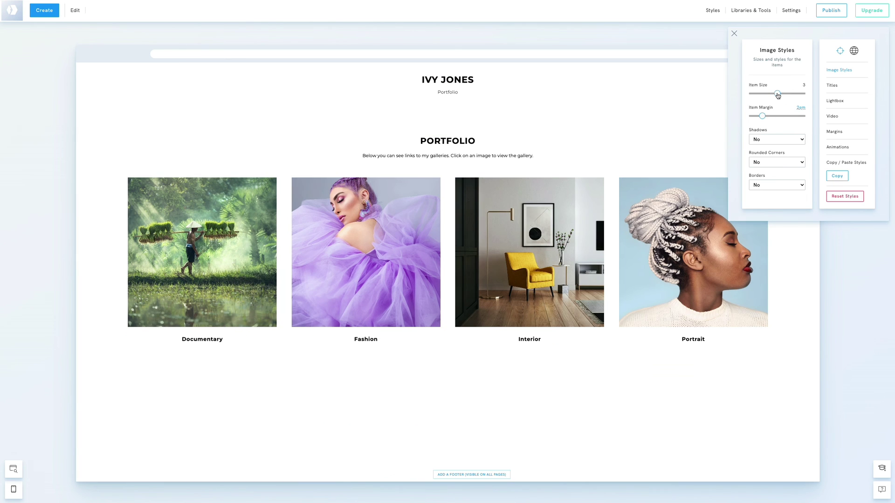
Replace the 'Portfolio' heading text above the gallery links with 'Work'
click(455, 146)
click(472, 143)
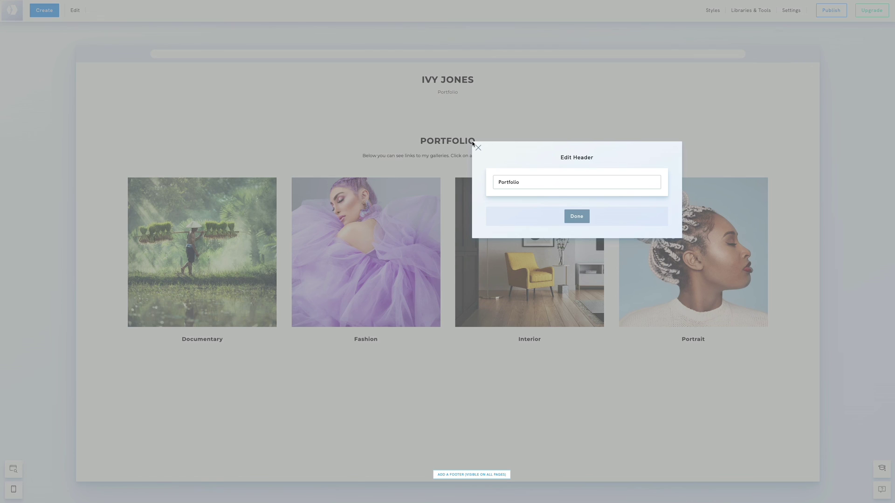
double_click(503, 182)
text(Work)
key(Return)
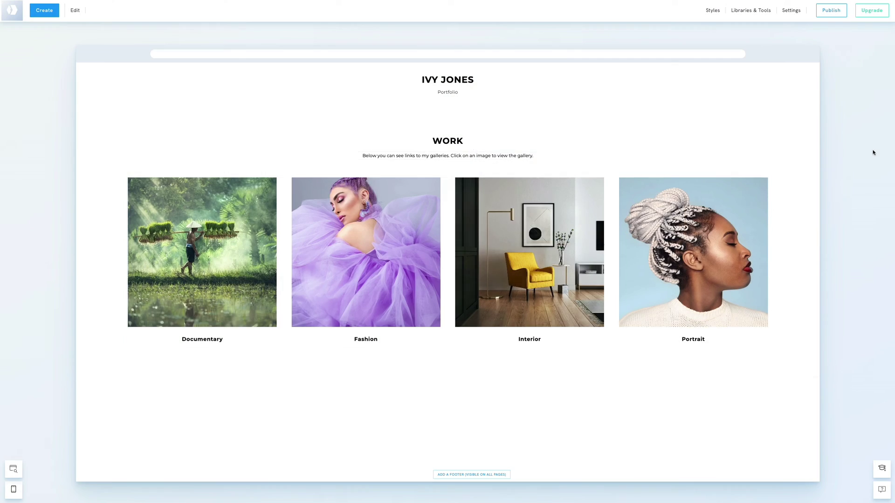